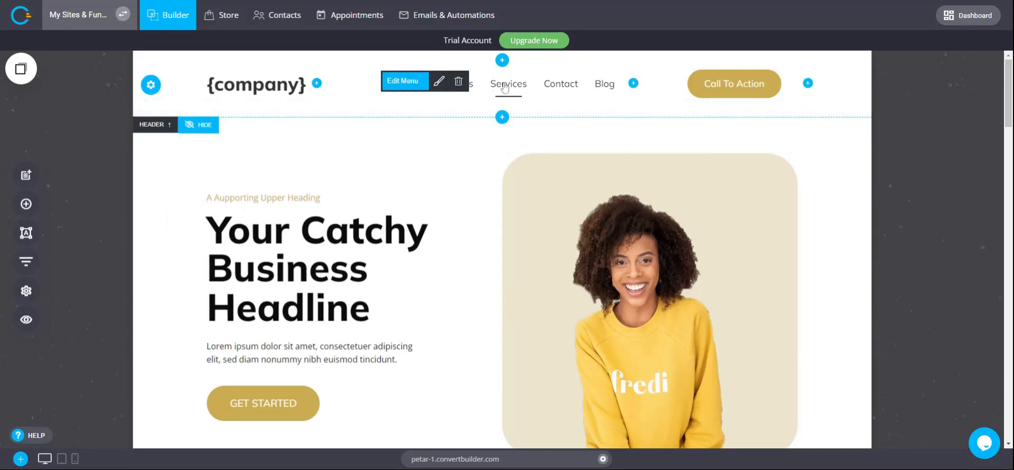
Step: Move the navigation menu to the end of the header, after the Call To Action button
{"action": "left_click_drag", "start_coordinate": [505, 89], "coordinate": [766, 92]}
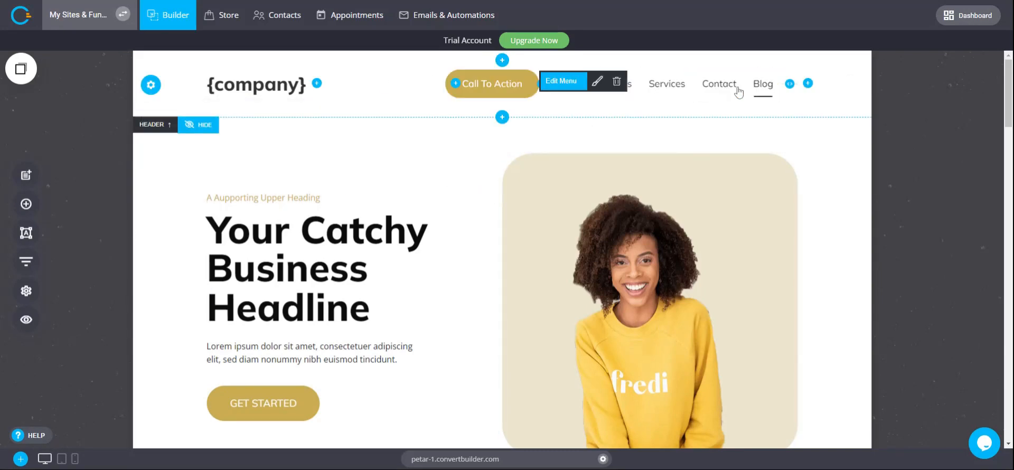
Step: Add a header row above the main one and place a text widget and a search widget in its centre
{"action": "left_click", "coordinate": [502, 60]}
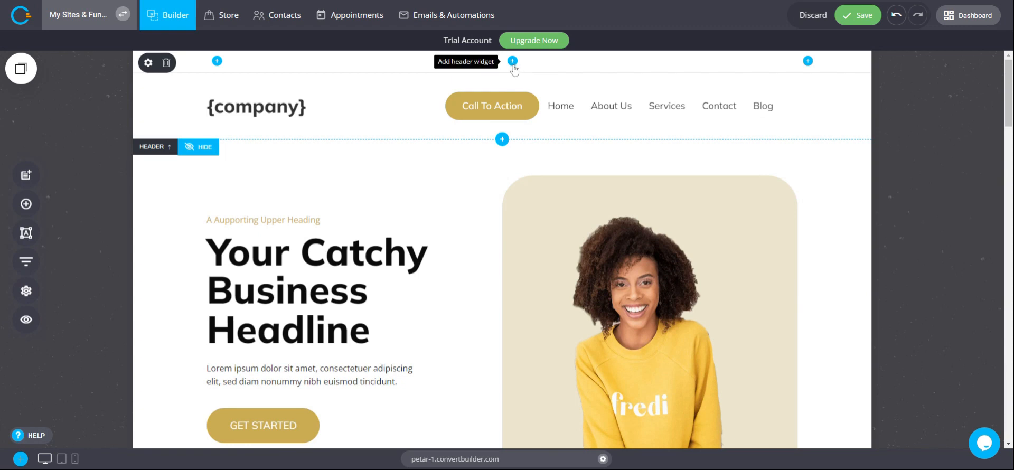
{"action": "left_click", "coordinate": [512, 62]}
{"action": "left_click", "coordinate": [562, 201]}
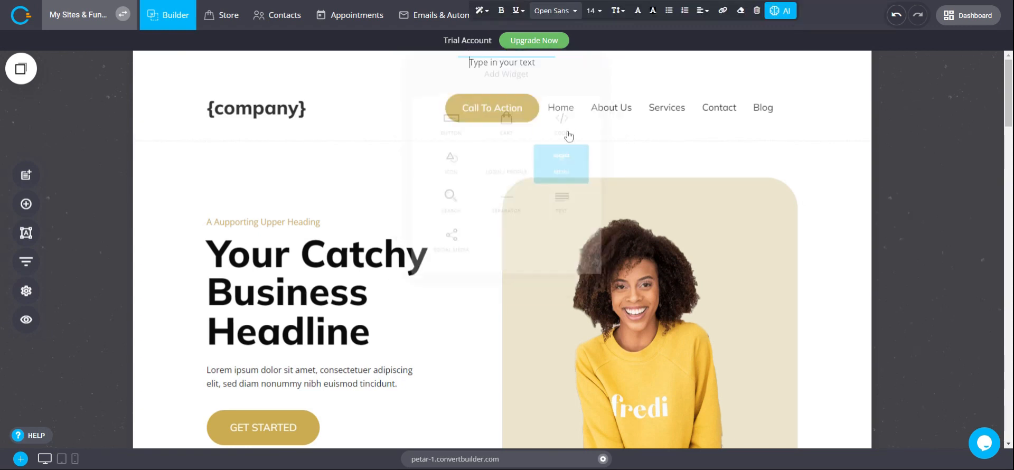
{"action": "left_click", "coordinate": [542, 62]}
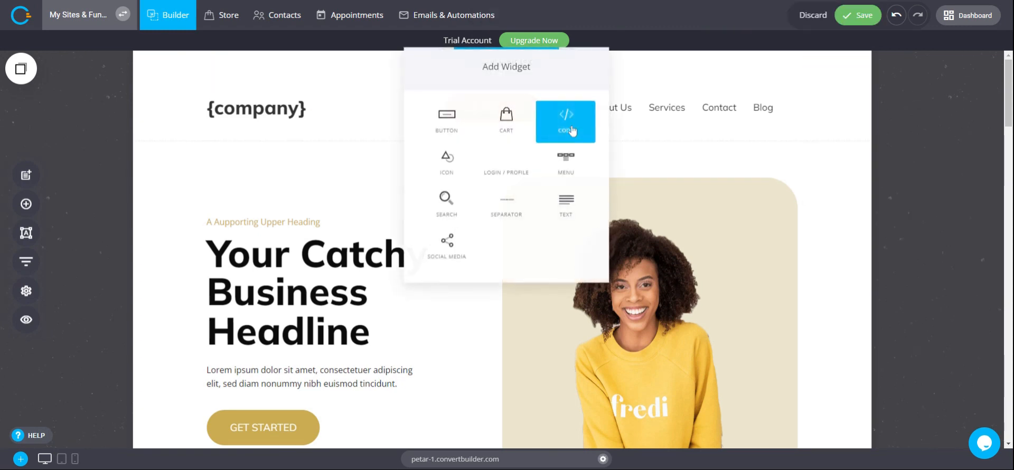
{"action": "left_click", "coordinate": [457, 206]}
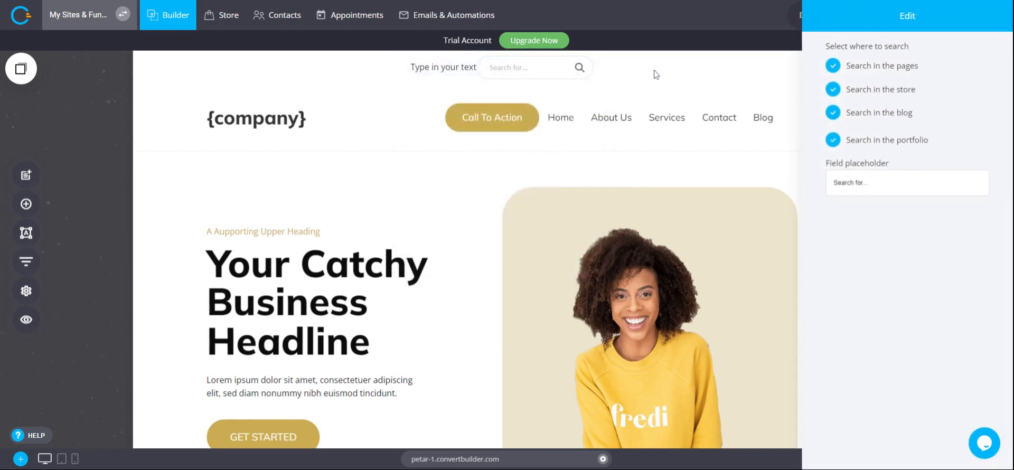
{"action": "left_click", "coordinate": [657, 77]}
Step: Move the search widget beside the company logo in the main header row and remove the upper header row
{"action": "left_click_drag", "start_coordinate": [523, 67], "coordinate": [304, 121]}
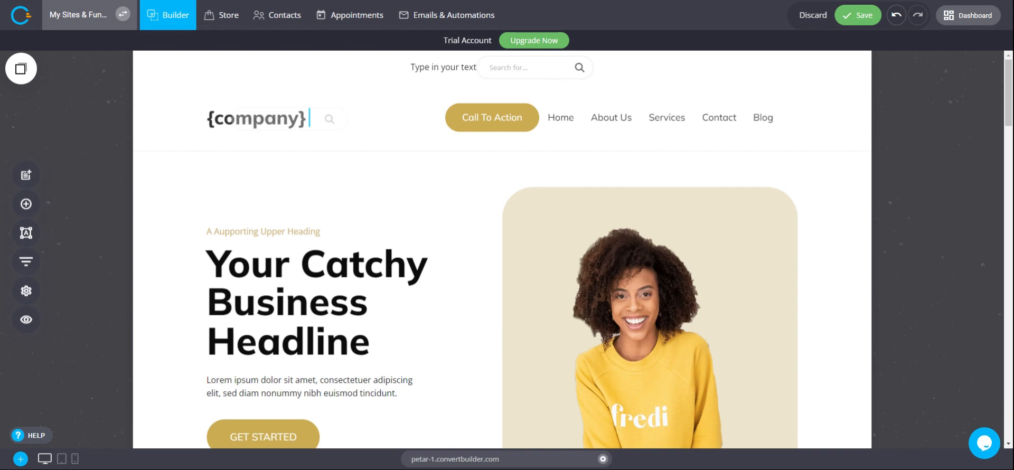
{"action": "left_click_drag", "start_coordinate": [304, 122], "coordinate": [308, 122]}
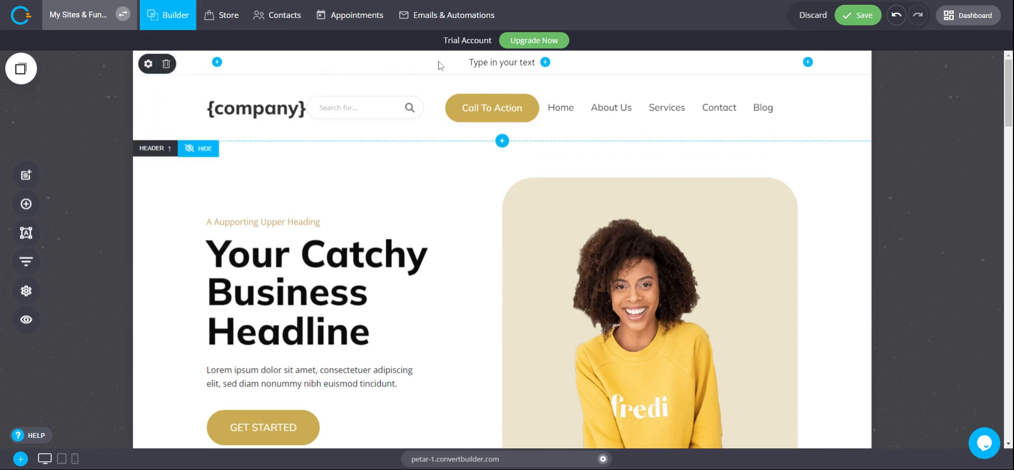
{"action": "left_click", "coordinate": [167, 65]}
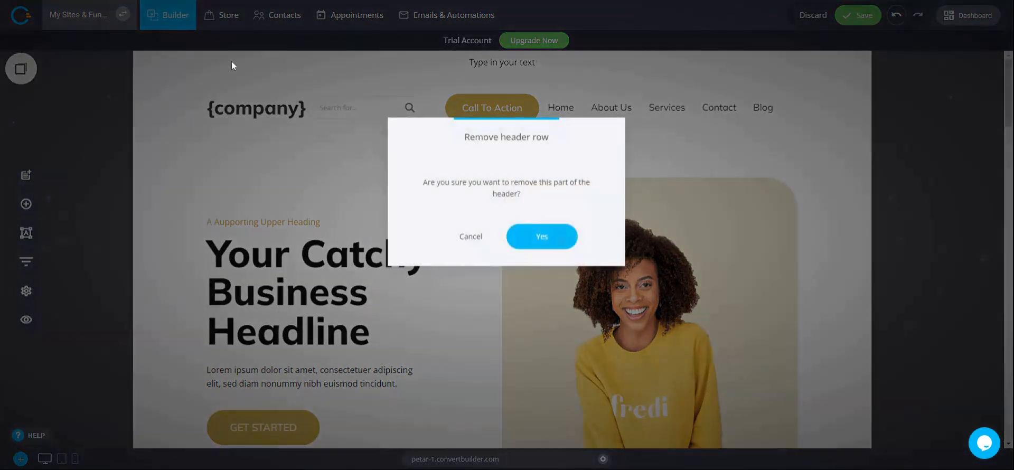
{"action": "left_click", "coordinate": [556, 236]}
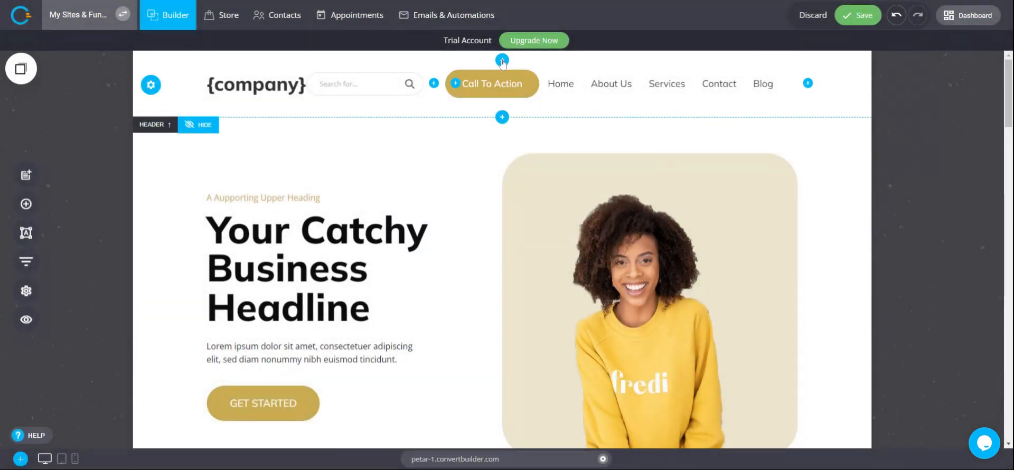
Step: Add an empty header row below the main one and remove it again
{"action": "left_click", "coordinate": [502, 117]}
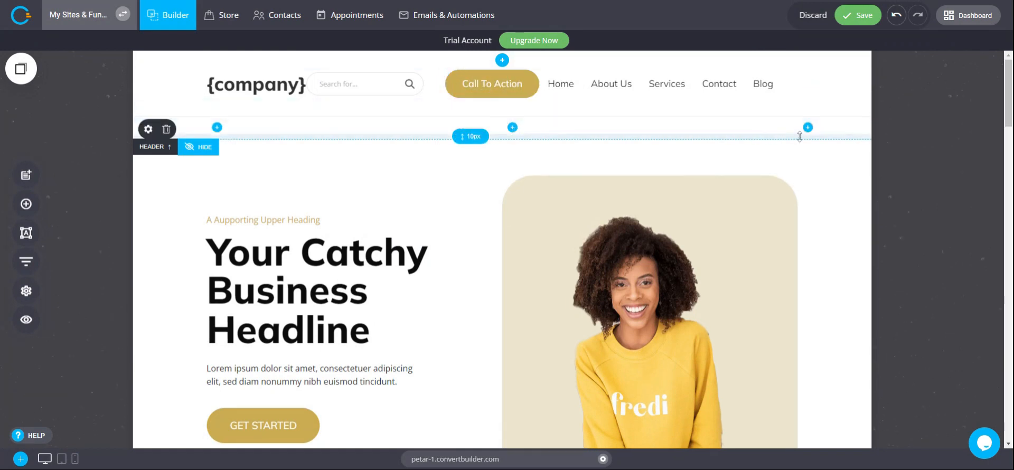
{"action": "left_click", "coordinate": [166, 134]}
{"action": "left_click", "coordinate": [548, 231]}
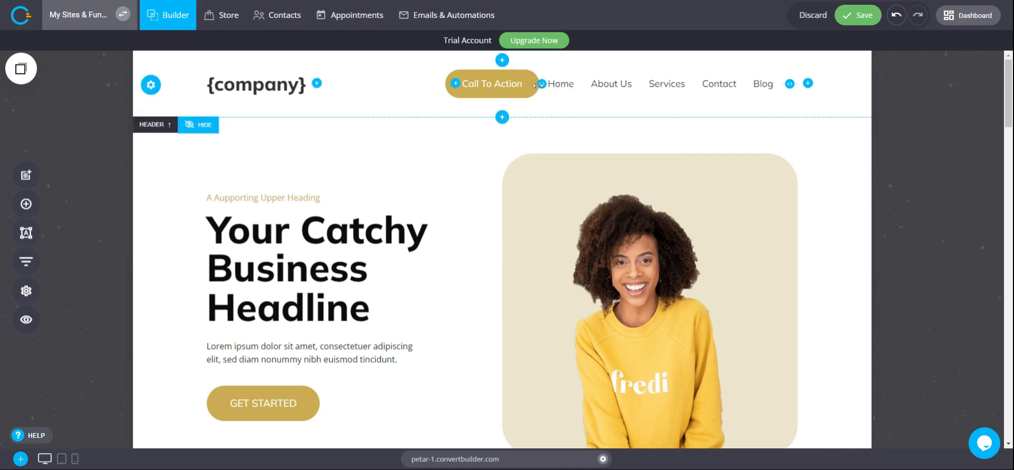
Step: Widen the gap between the Call To Action button and the menu, and move Services to the first place among the menu items
{"action": "left_click_drag", "start_coordinate": [541, 84], "coordinate": [450, 82]}
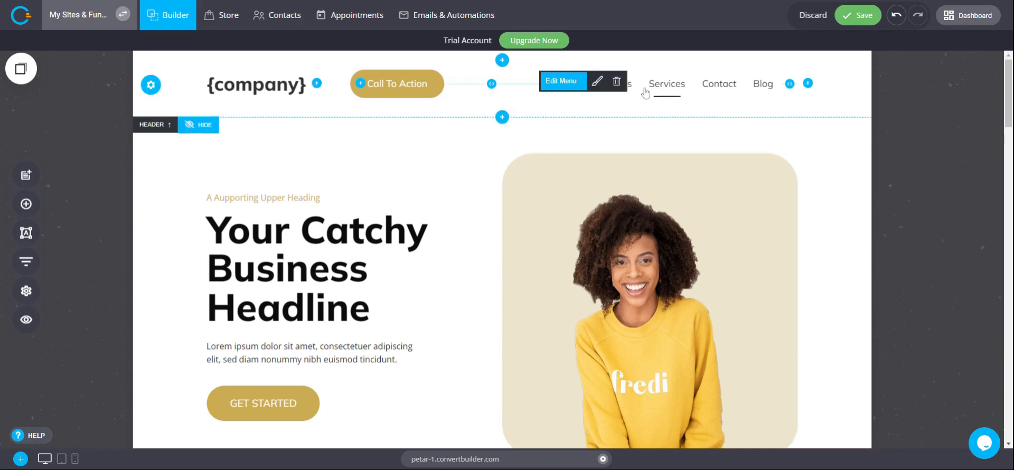
{"action": "left_click", "coordinate": [552, 84]}
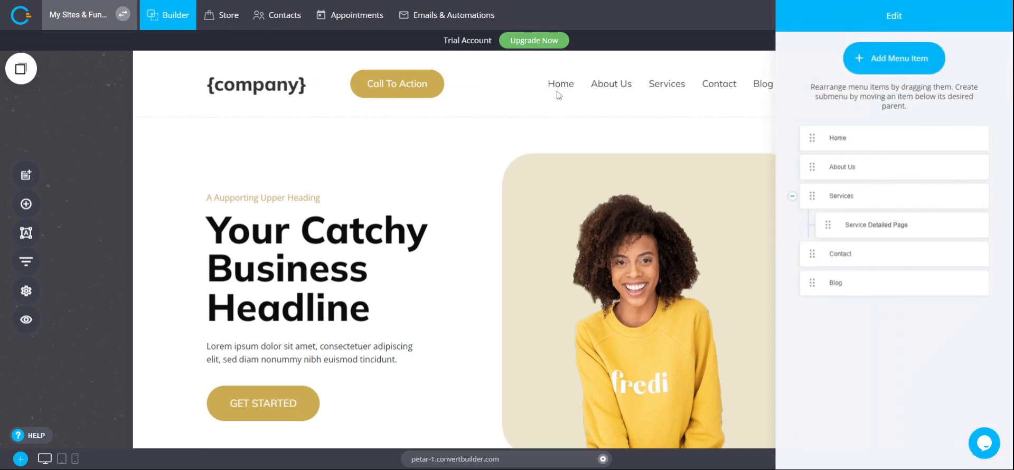
{"action": "mouse_move", "coordinate": [847, 134]}
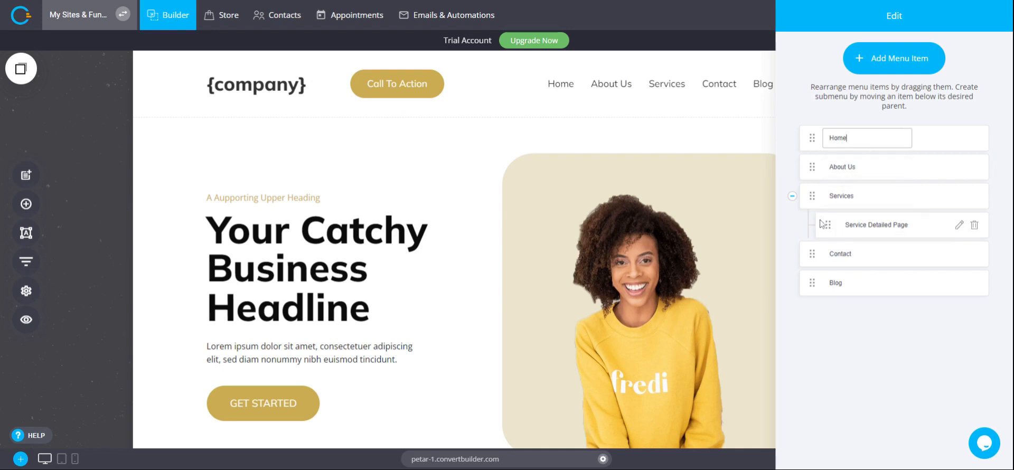
{"action": "left_click_drag", "start_coordinate": [813, 199], "coordinate": [813, 138]}
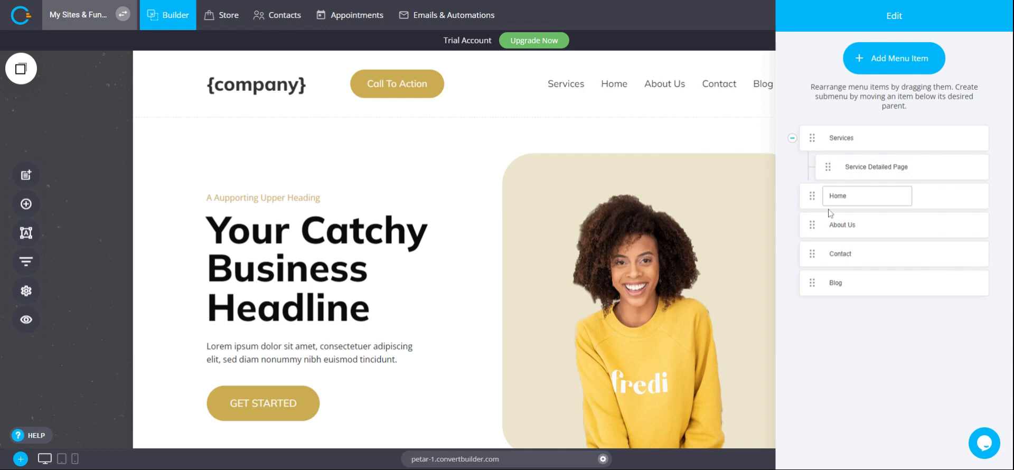
Step: Take Service Detailed Page out of the Services submenu and nest it back under Services
{"action": "left_click_drag", "start_coordinate": [828, 167], "coordinate": [809, 168]}
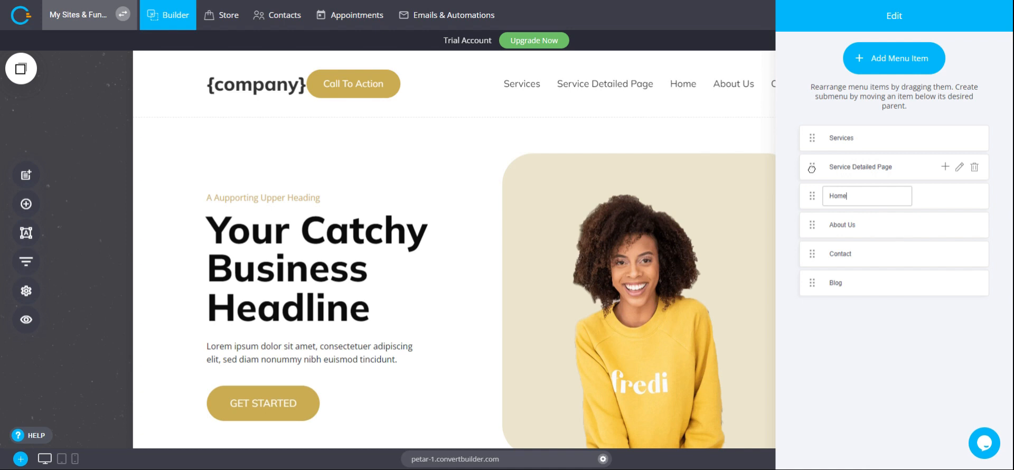
{"action": "left_click_drag", "start_coordinate": [812, 168], "coordinate": [843, 166]}
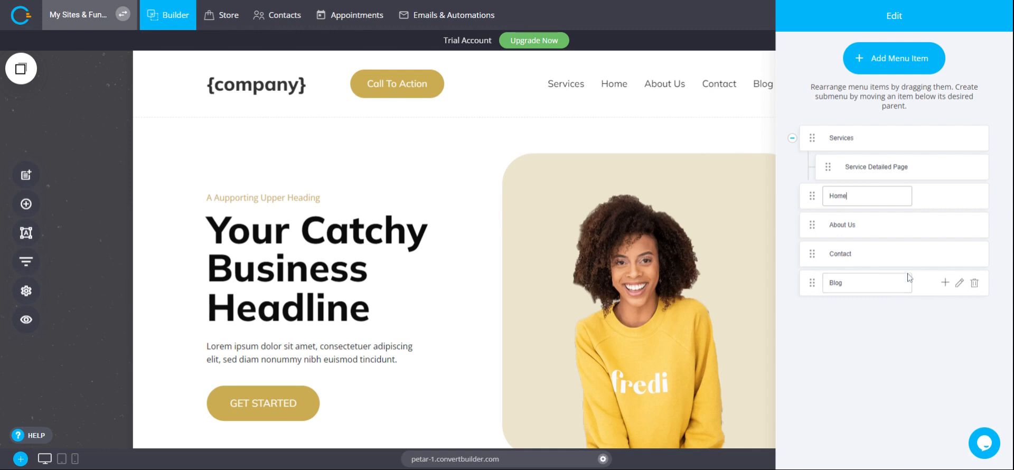
Step: Add a mega menu under the Blog item and insert the dark Hero block with the catching headline into it
{"action": "left_click", "coordinate": [946, 283]}
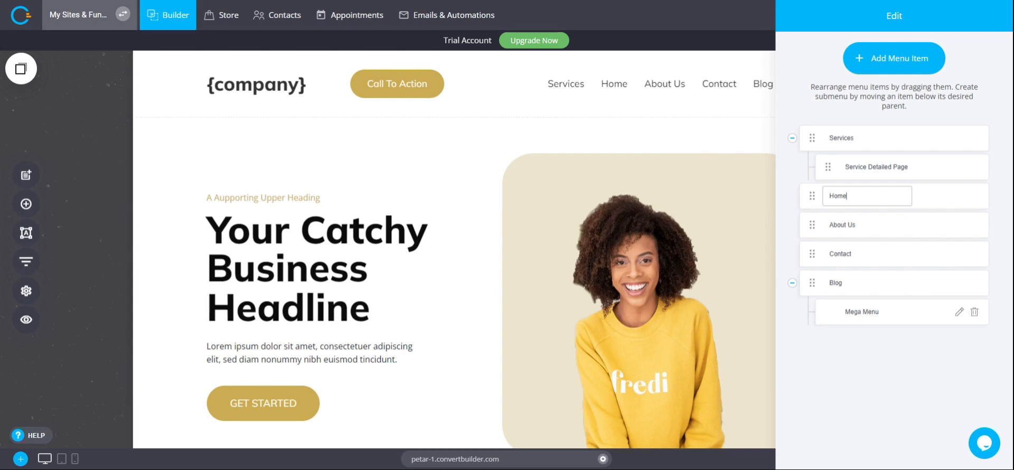
{"action": "left_click", "coordinate": [959, 313]}
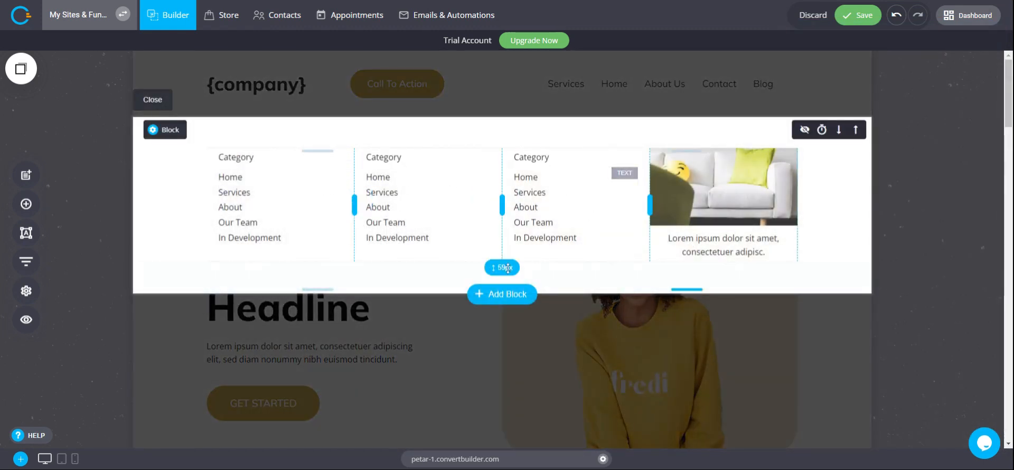
{"action": "left_click", "coordinate": [500, 297]}
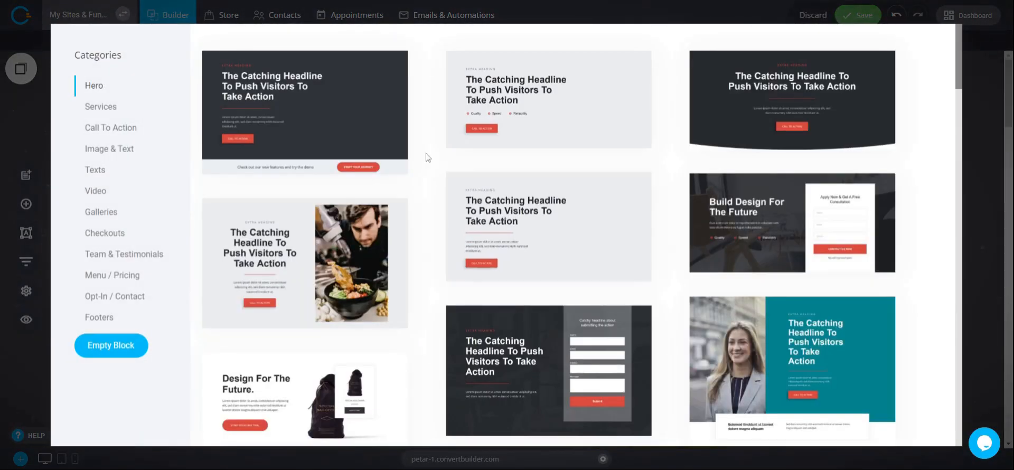
{"action": "left_click", "coordinate": [372, 116]}
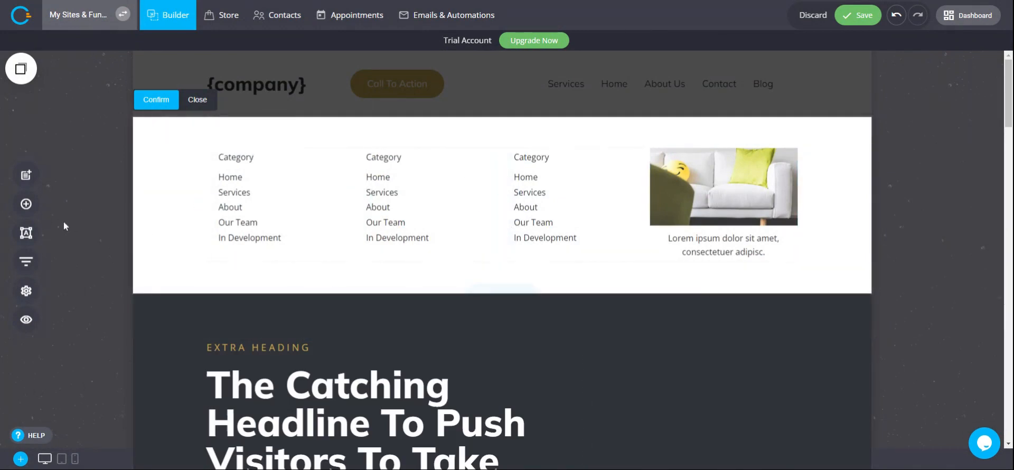
Step: Place a button widget below the mega menu's second category column, confirm the mega menu and save the changes
{"action": "left_click", "coordinate": [26, 204]}
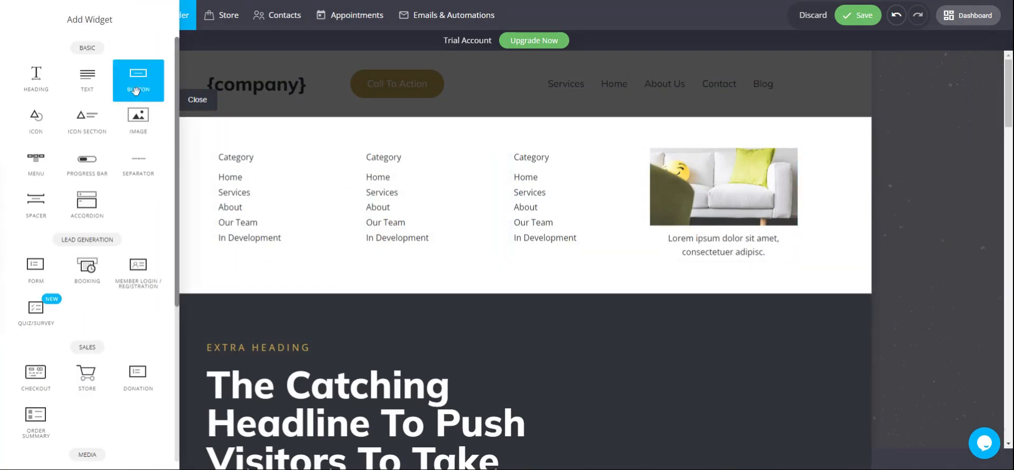
{"action": "left_click_drag", "start_coordinate": [138, 86], "coordinate": [504, 285]}
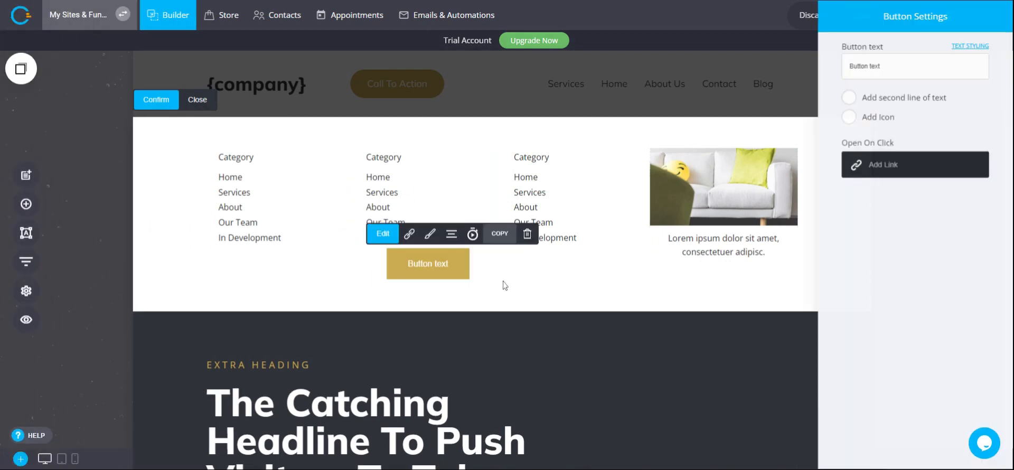
{"action": "left_click", "coordinate": [596, 272]}
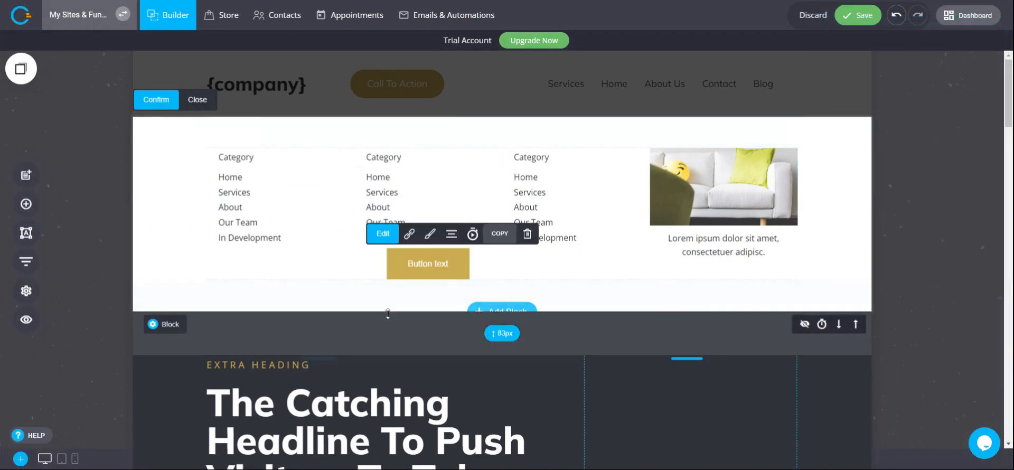
{"action": "left_click", "coordinate": [157, 100]}
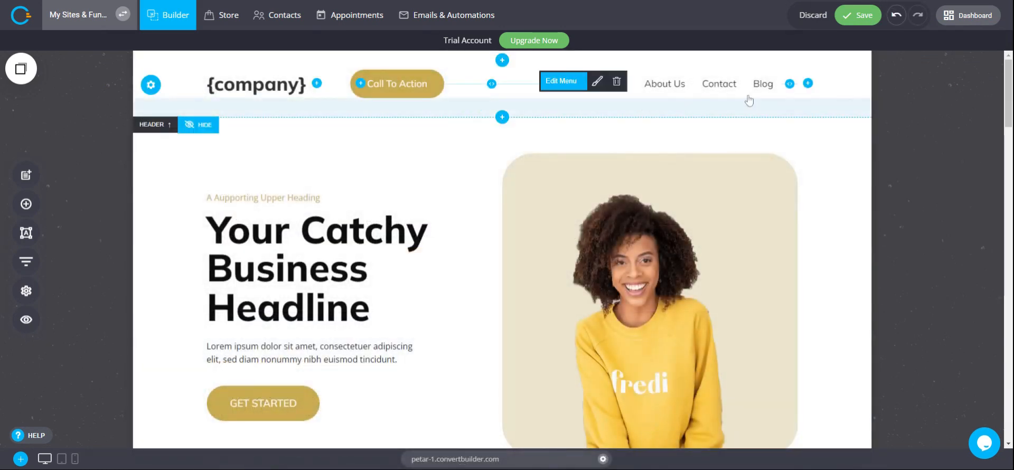
{"action": "left_click", "coordinate": [856, 22]}
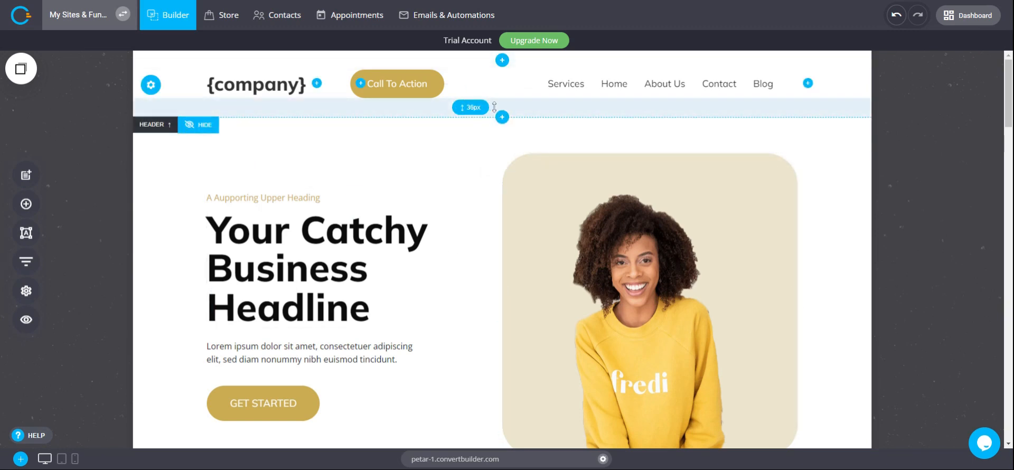
Step: Increase the header's top spacing to about 105 px and enlarge its bottom spacing, trimming it back slightly
{"action": "left_click_drag", "start_coordinate": [492, 108], "coordinate": [493, 157]}
{"action": "left_click_drag", "start_coordinate": [490, 64], "coordinate": [488, 98]}
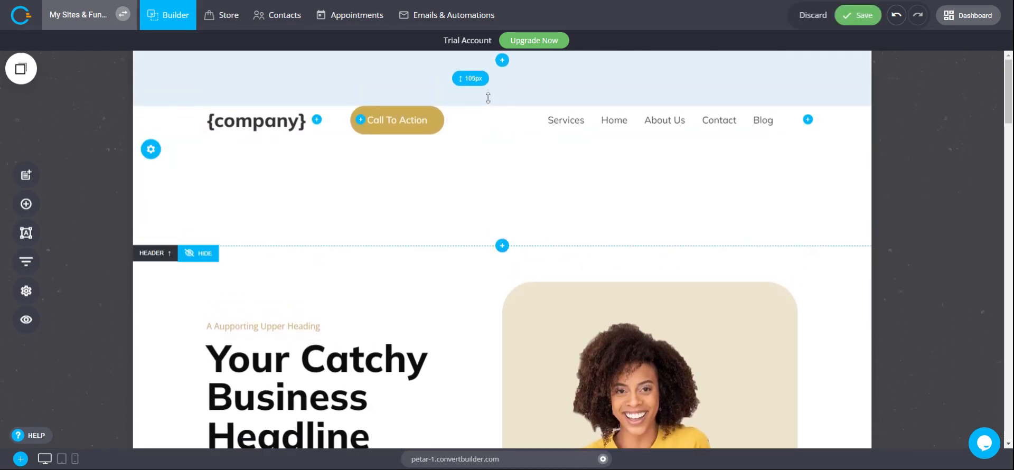
{"action": "left_click_drag", "start_coordinate": [477, 231], "coordinate": [483, 189]}
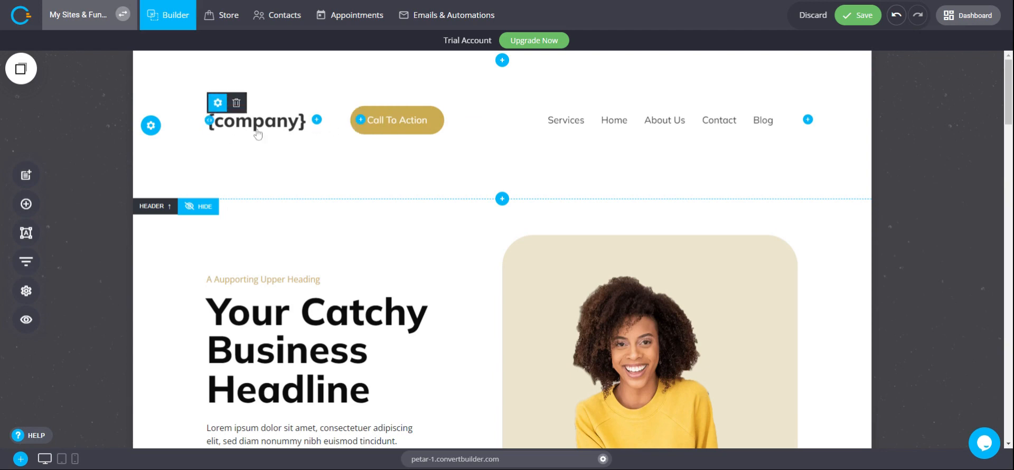
Step: Try the On Top - Full-width, On Top - Compact and side header layouts, and discard the unsaved header changes
{"action": "left_click", "coordinate": [152, 133]}
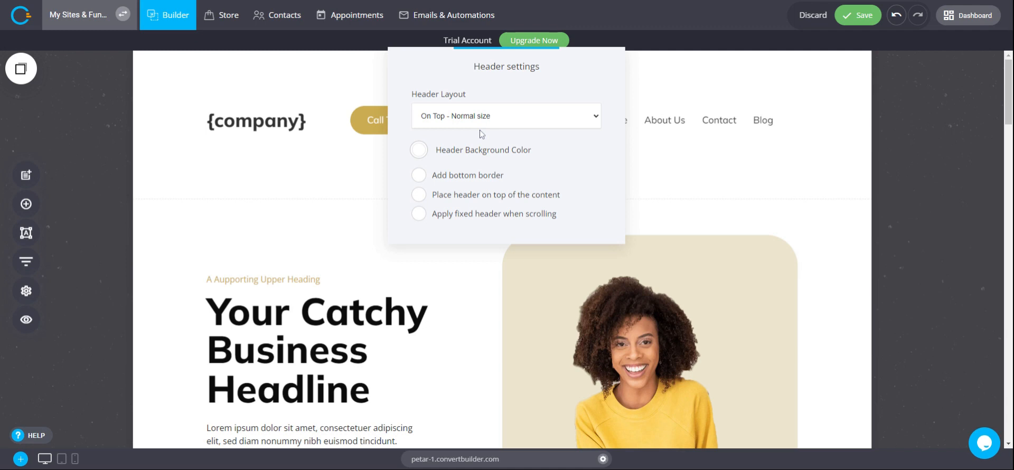
{"action": "key", "text": "Down"}
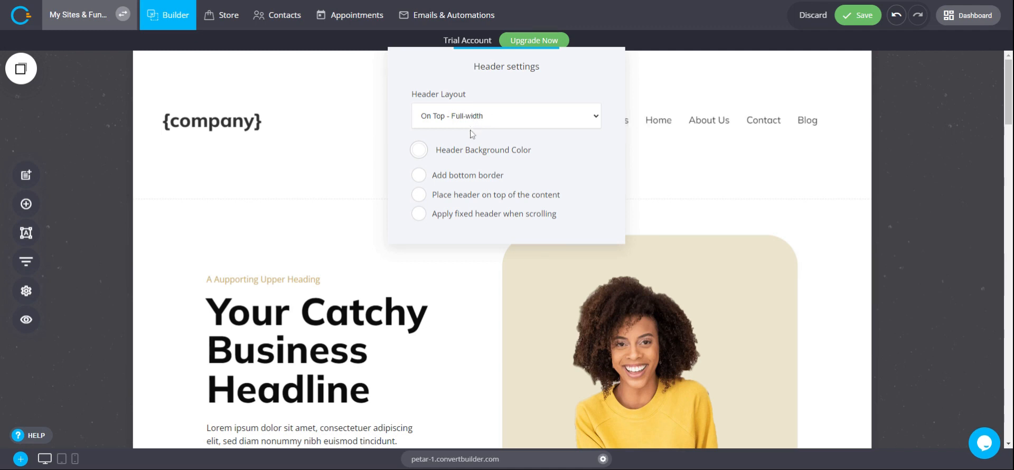
{"action": "key", "text": "Down"}
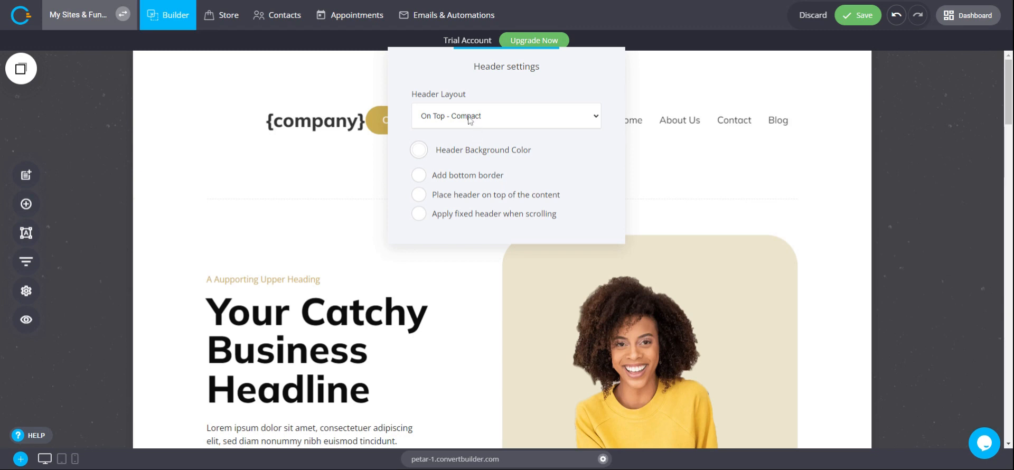
{"action": "key", "text": "Down"}
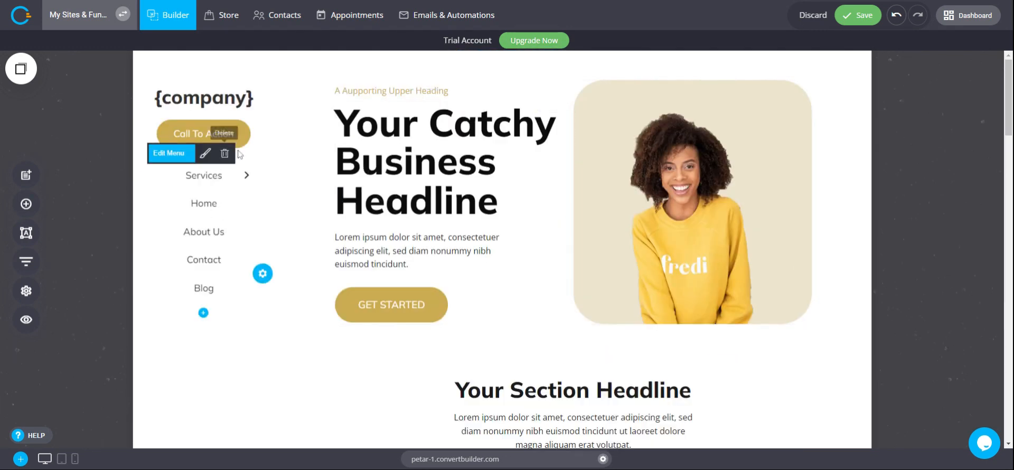
{"action": "left_click", "coordinate": [262, 273]}
{"action": "left_click", "coordinate": [816, 23]}
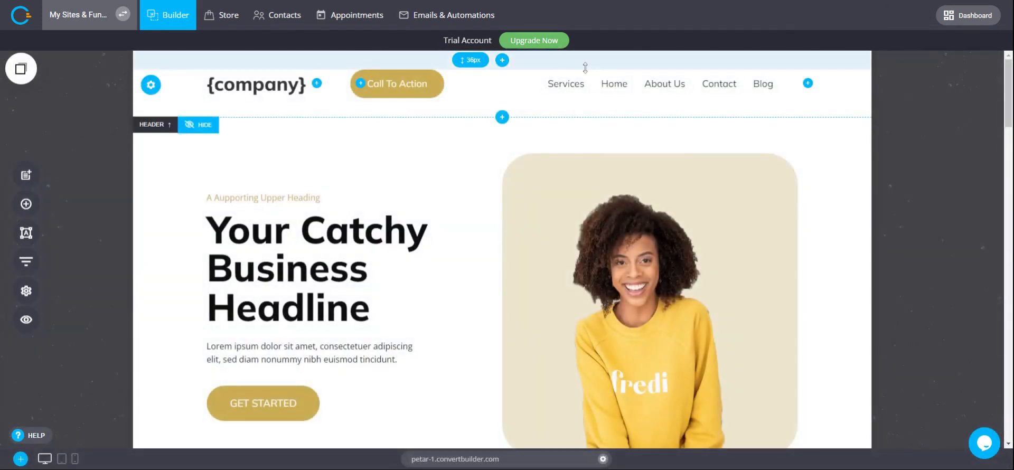
Step: Enable the fixed header when scrolling in the header settings
{"action": "left_click", "coordinate": [151, 84]}
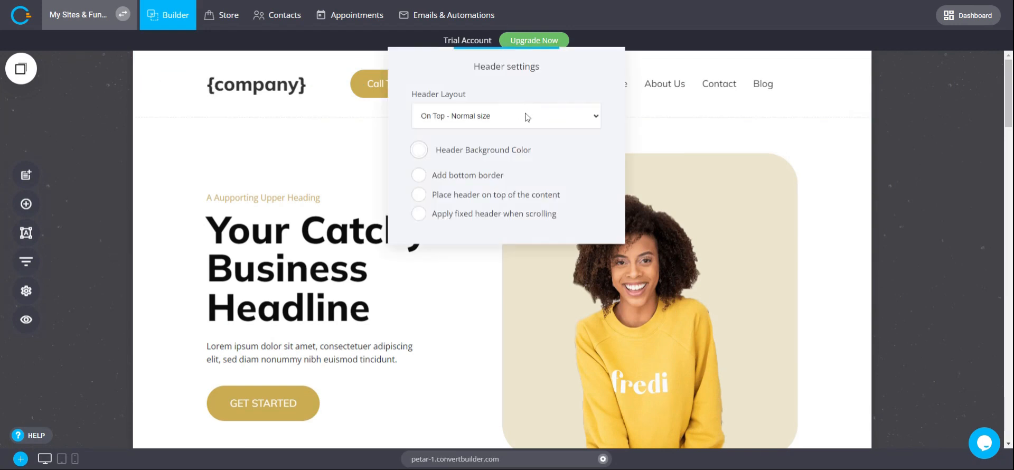
{"action": "left_click", "coordinate": [420, 216]}
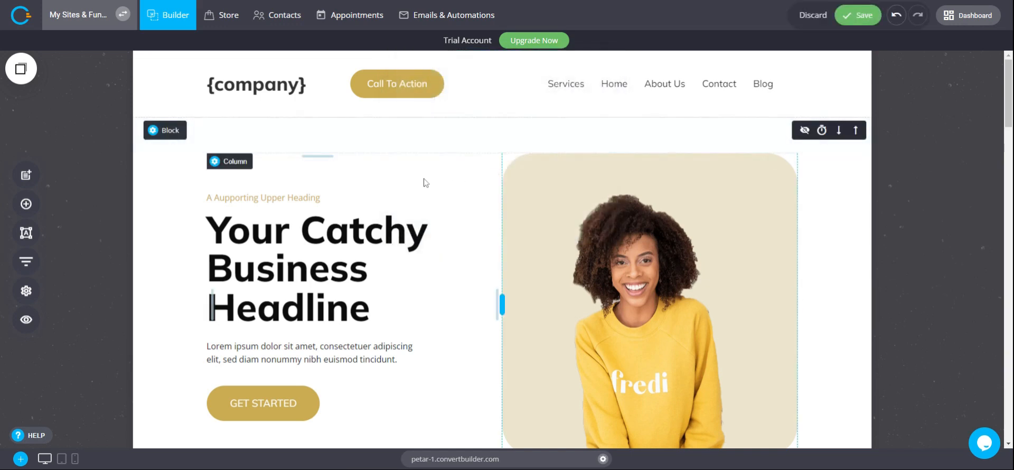
Step: Reduce the fixed header's spacing to a minimum and compare it with the regular header at the top of the page
{"action": "scroll", "coordinate": [421, 174], "scroll_direction": "down", "scroll_amount": 2}
{"action": "scroll", "coordinate": [421, 167], "scroll_direction": "down", "scroll_amount": 1}
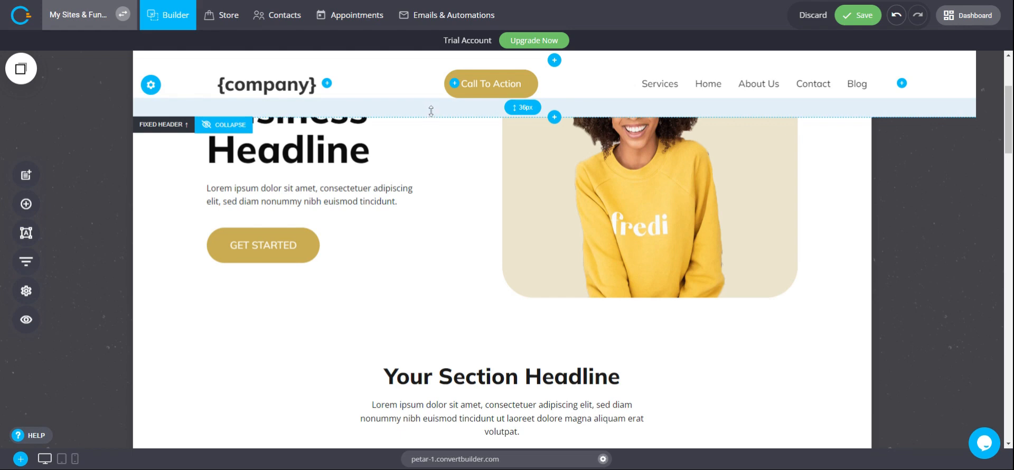
{"action": "left_click_drag", "start_coordinate": [430, 110], "coordinate": [436, 79]}
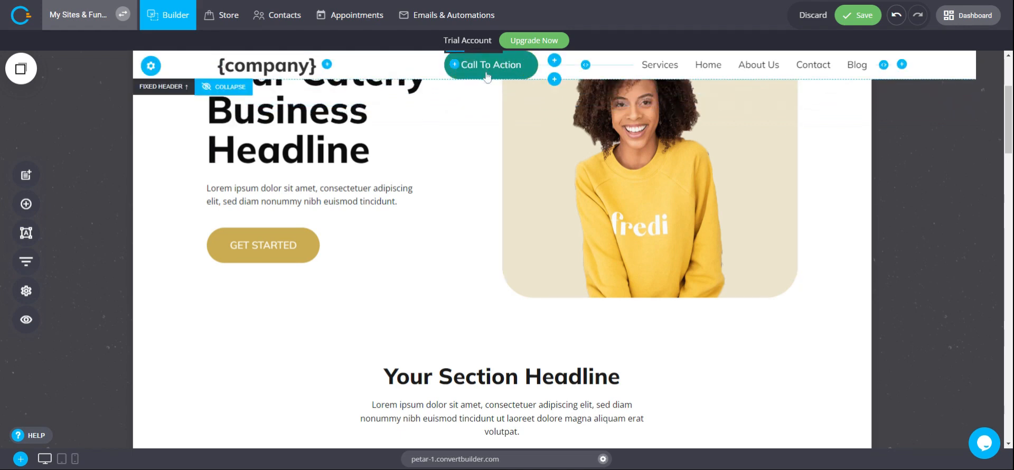
{"action": "scroll", "coordinate": [487, 77], "scroll_direction": "up", "scroll_amount": 3}
{"action": "left_click", "coordinate": [420, 93]}
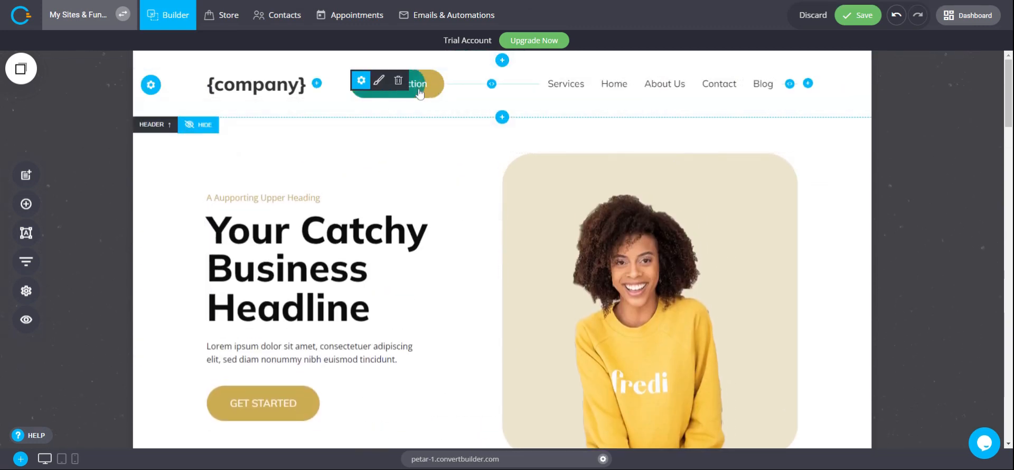
Step: Increase the fixed header's bottom spacing to about 144 px and enlarge its top spacing as well
{"action": "scroll", "coordinate": [497, 68], "scroll_direction": "down", "scroll_amount": 3}
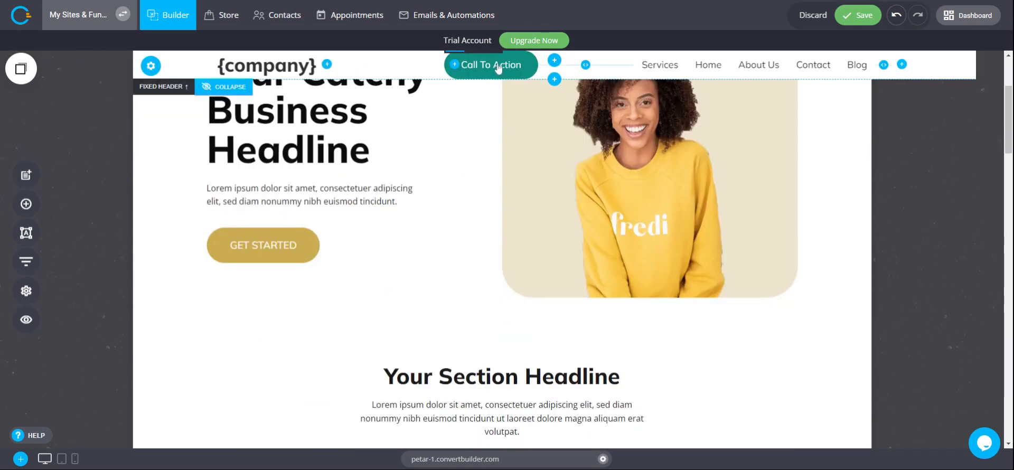
{"action": "left_click_drag", "start_coordinate": [426, 82], "coordinate": [423, 157]}
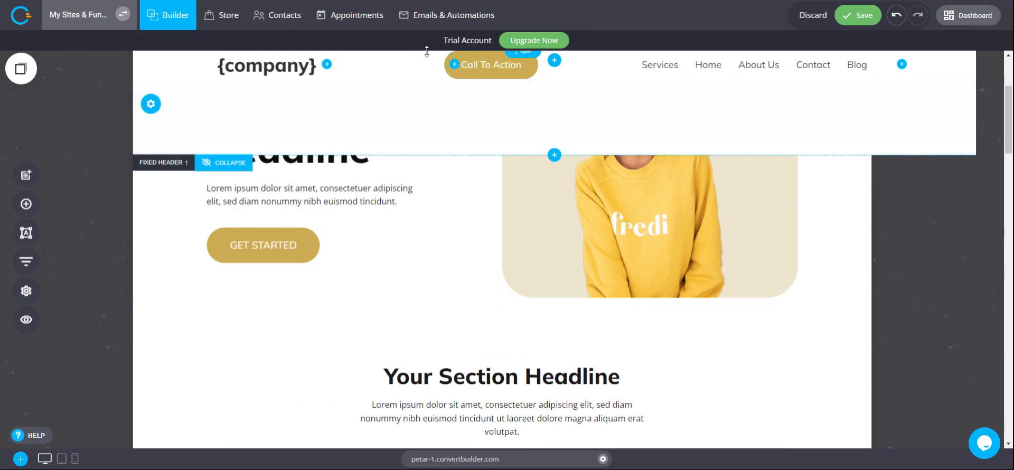
{"action": "left_click_drag", "start_coordinate": [427, 51], "coordinate": [418, 113]}
Step: Delete the Call To Action button from the fixed header and confirm the deletion
{"action": "left_click", "coordinate": [507, 131]}
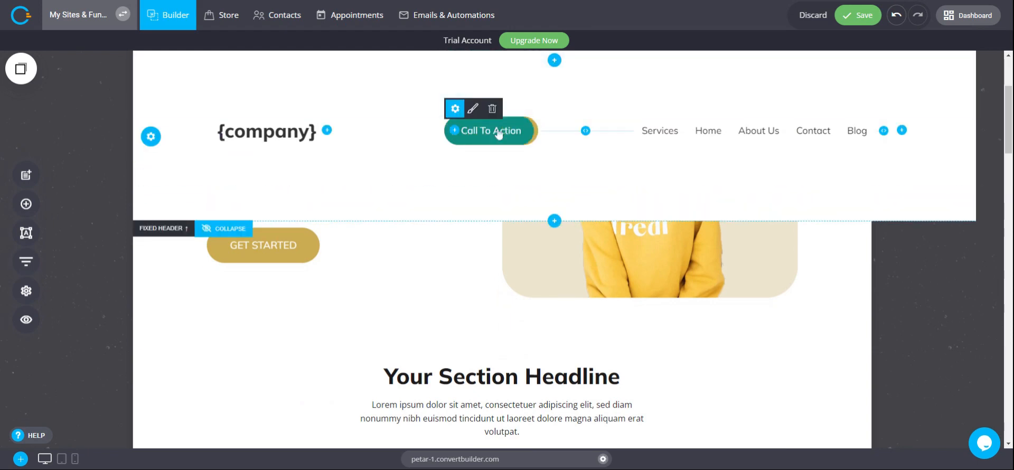
{"action": "left_click", "coordinate": [491, 108]}
{"action": "left_click", "coordinate": [544, 222]}
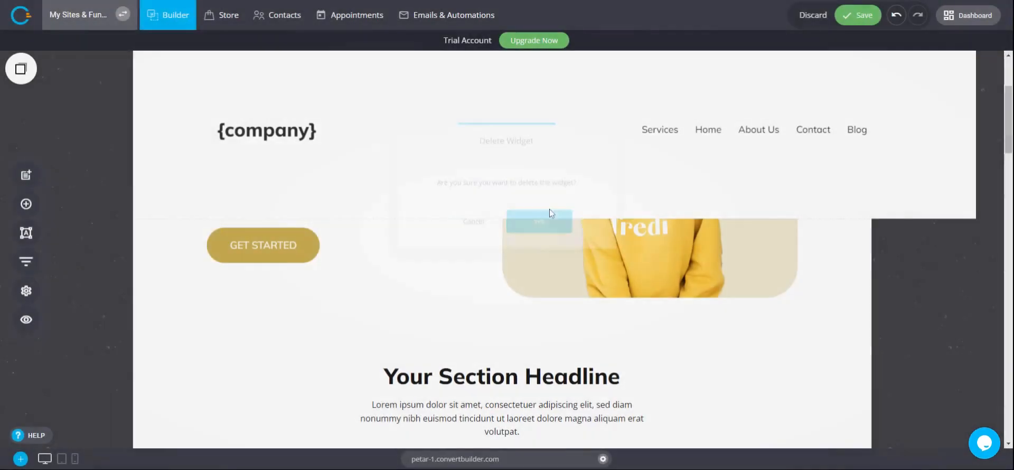
{"action": "key", "text": "ctrl+z"}
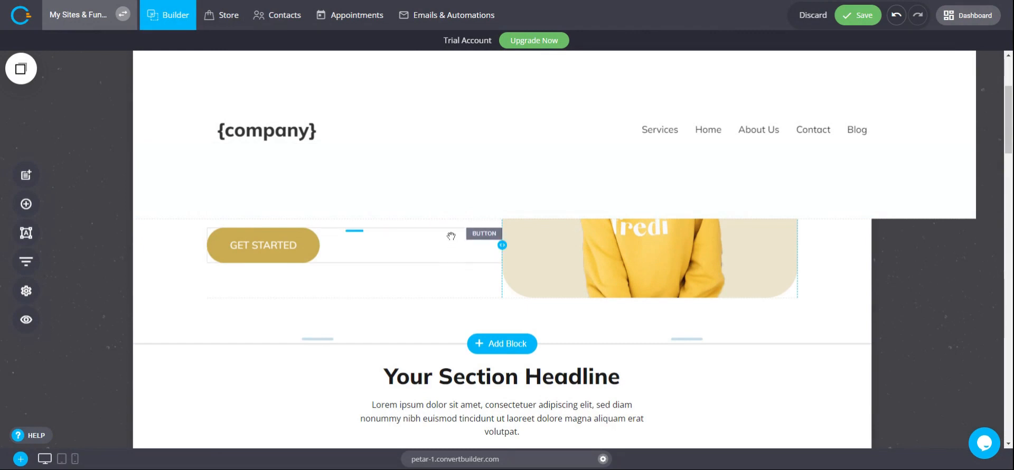
{"action": "key", "text": "ctrl+z"}
Step: Save the header changes and compare the fixed header with the regular header before and after saving
{"action": "scroll", "coordinate": [453, 165], "scroll_direction": "down", "scroll_amount": 5}
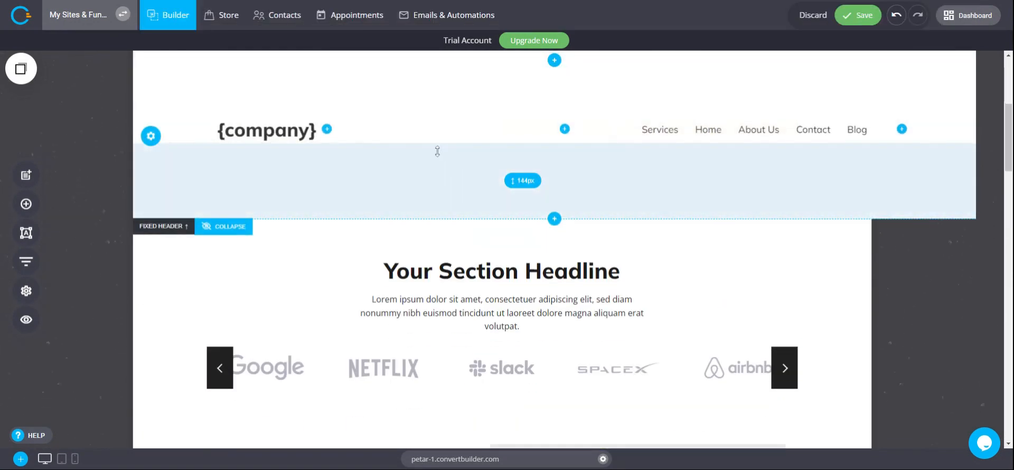
{"action": "scroll", "coordinate": [437, 159], "scroll_direction": "up", "scroll_amount": 5}
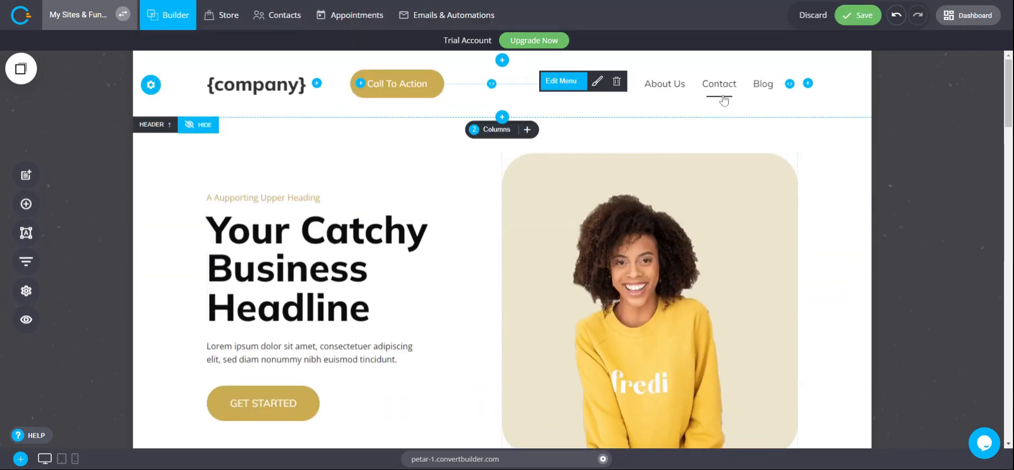
{"action": "left_click", "coordinate": [865, 21]}
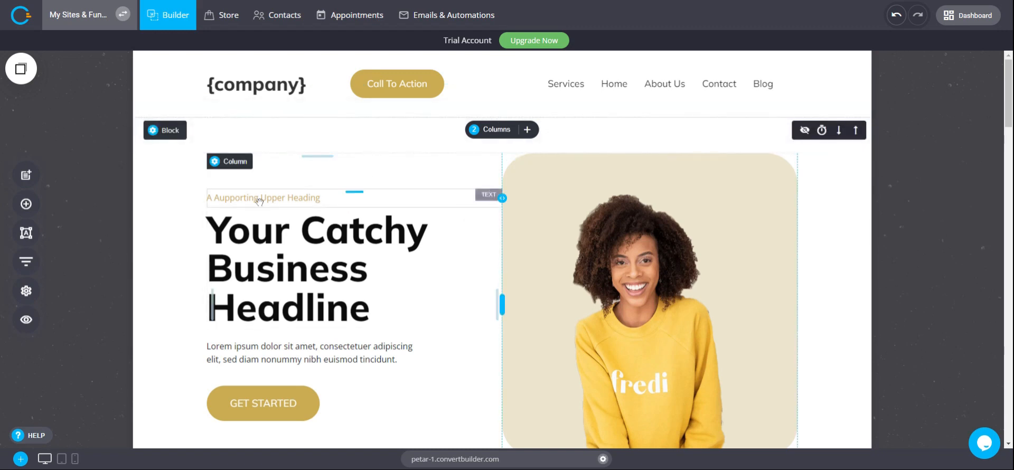
{"action": "scroll", "coordinate": [387, 174], "scroll_direction": "down", "scroll_amount": 3}
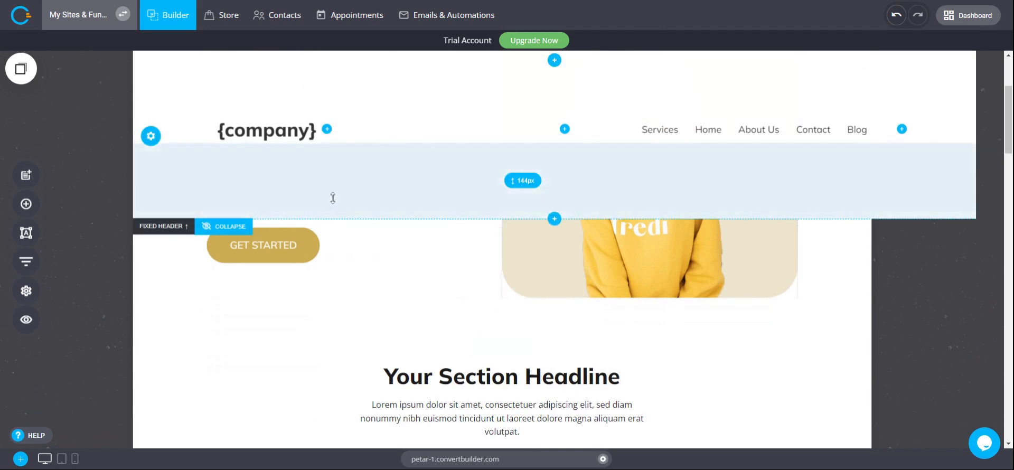
{"action": "scroll", "coordinate": [333, 206], "scroll_direction": "up", "scroll_amount": 3}
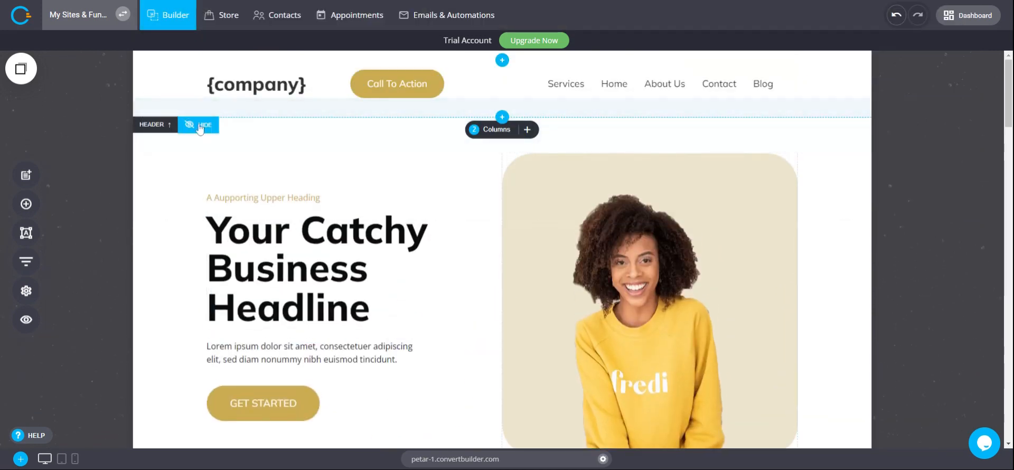
Step: Hide the header on this page and go to the footer section at the end of the page
{"action": "left_click", "coordinate": [207, 125]}
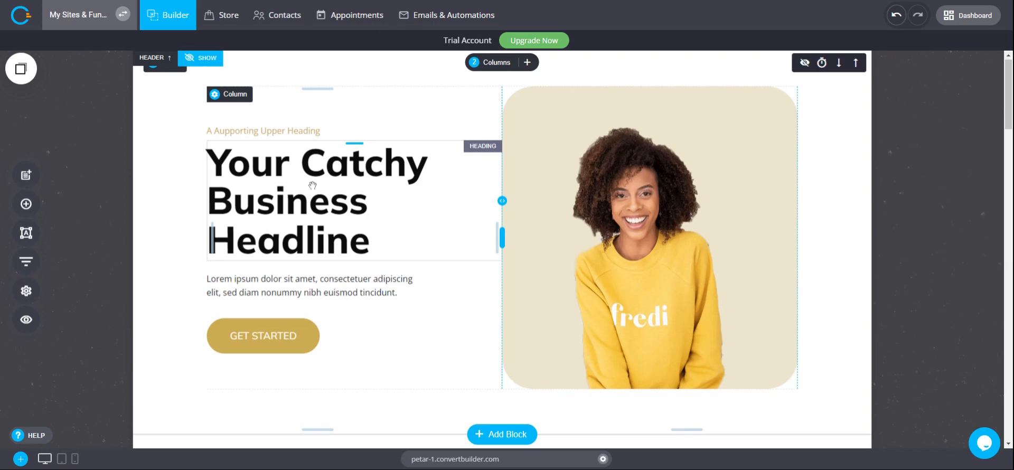
{"action": "scroll", "coordinate": [312, 185], "scroll_direction": "down", "scroll_amount": 20}
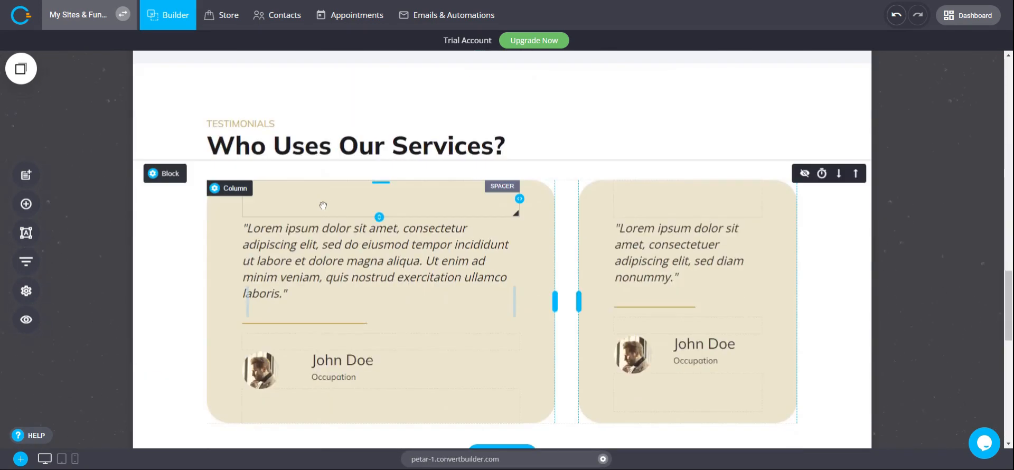
{"action": "scroll", "coordinate": [323, 205], "scroll_direction": "down", "scroll_amount": 10}
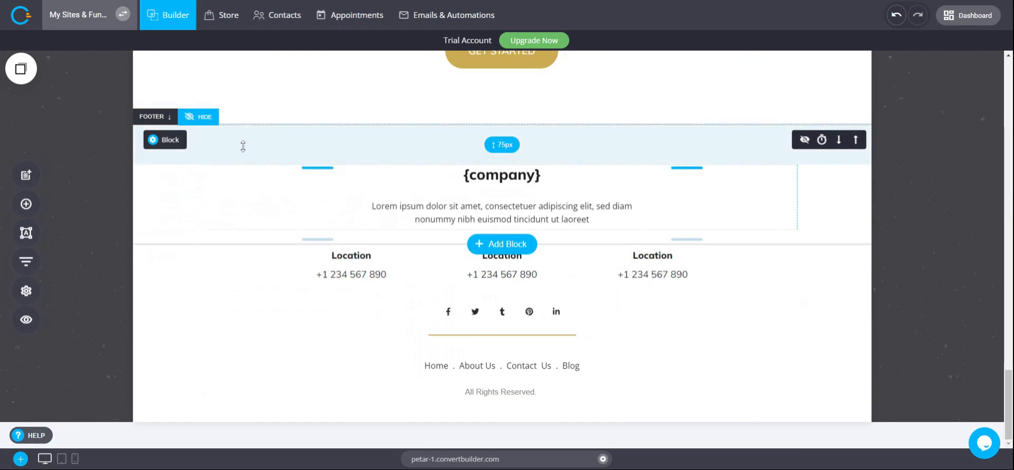
{"action": "scroll", "coordinate": [243, 146], "scroll_direction": "up", "scroll_amount": 2}
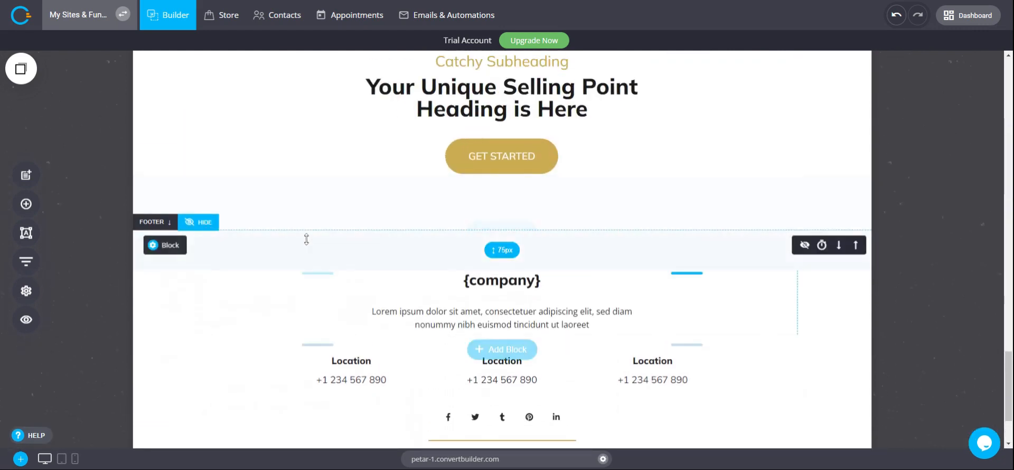
{"action": "scroll", "coordinate": [303, 357], "scroll_direction": "up", "scroll_amount": 3}
{"action": "scroll", "coordinate": [201, 312], "scroll_direction": "down", "scroll_amount": 2}
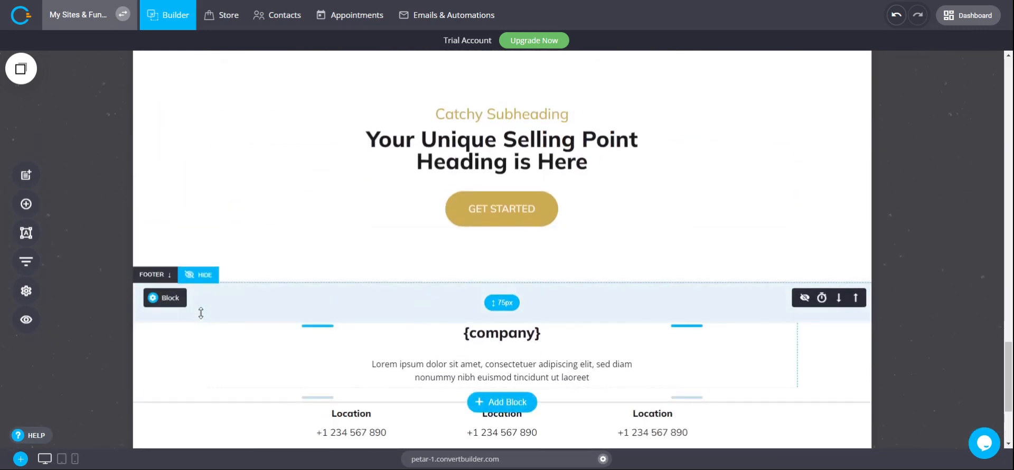